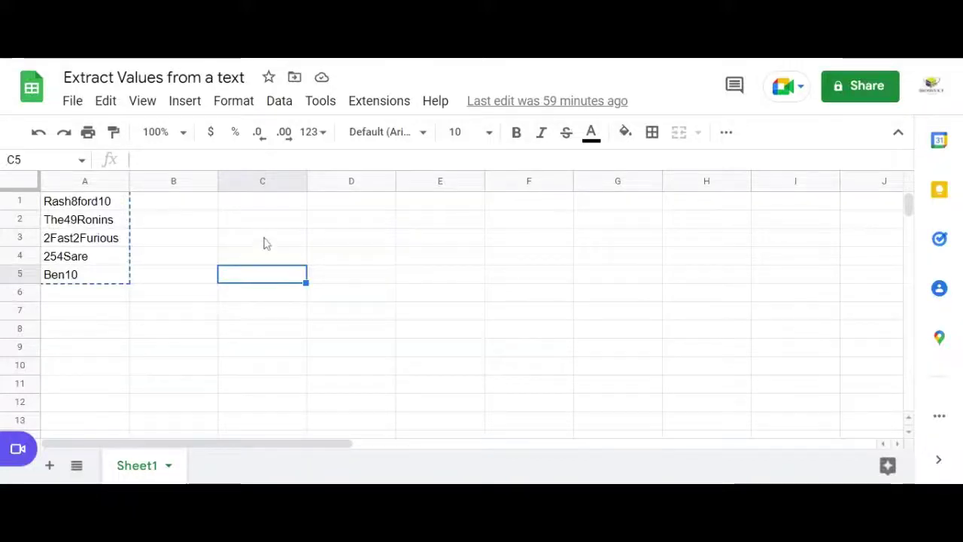
- Build the bordered table with RAW DATA, WITHOUT NUMBERS and WITH NUMBERS headers and extra raw entries
{"action": "left_click", "coordinate": [264, 242]}
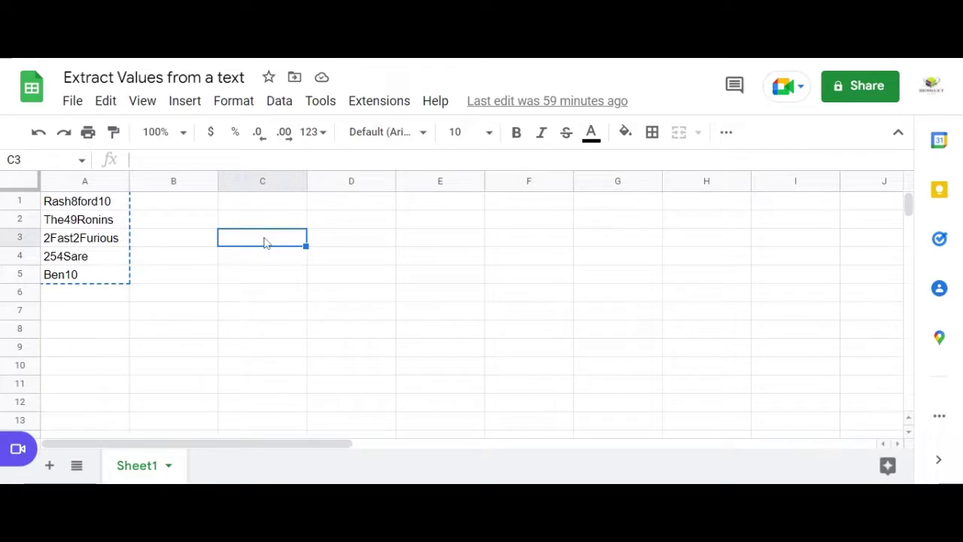
{"action": "left_click", "coordinate": [182, 242]}
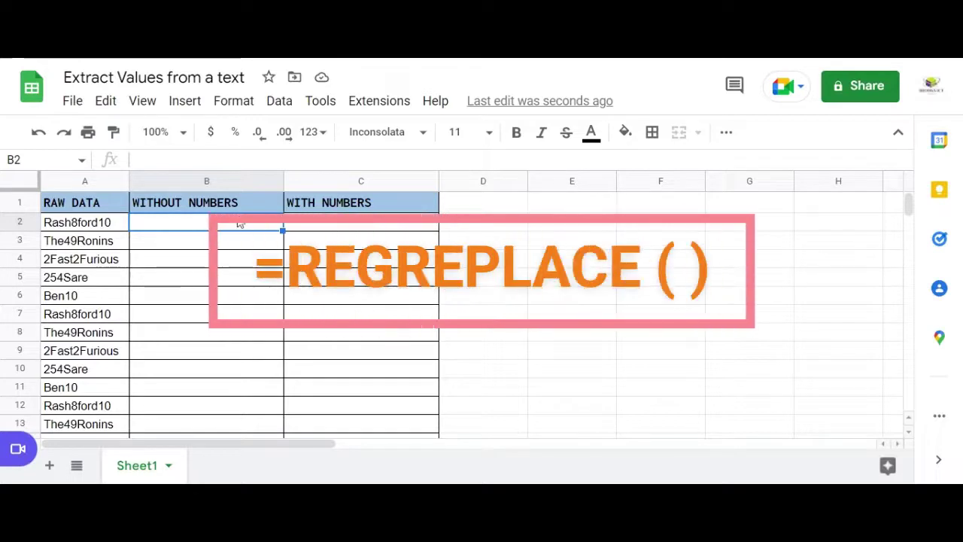
- Type =REGEXREPLACE(A2,"\d","") into B2, previewing 'Rashford'
{"action": "type", "text": "="}
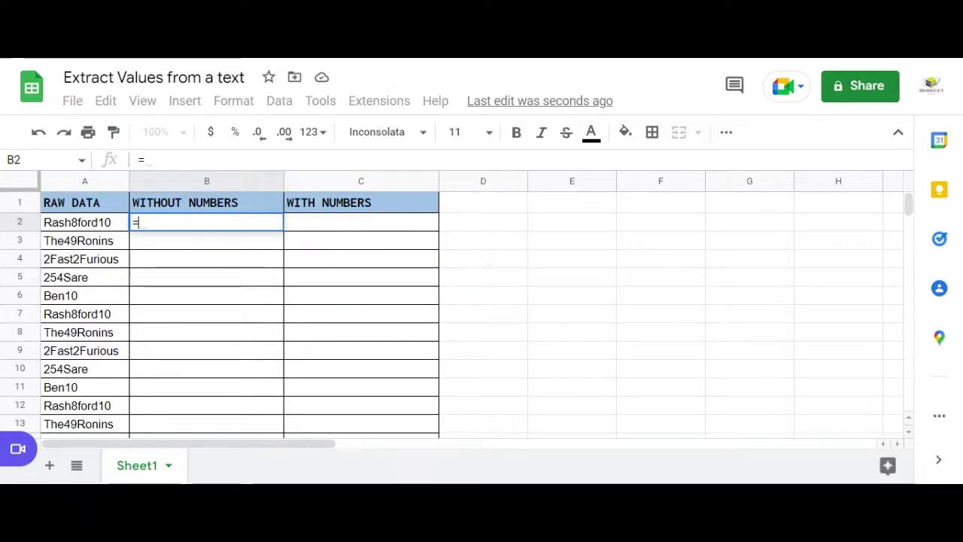
{"action": "type", "text": "REG"}
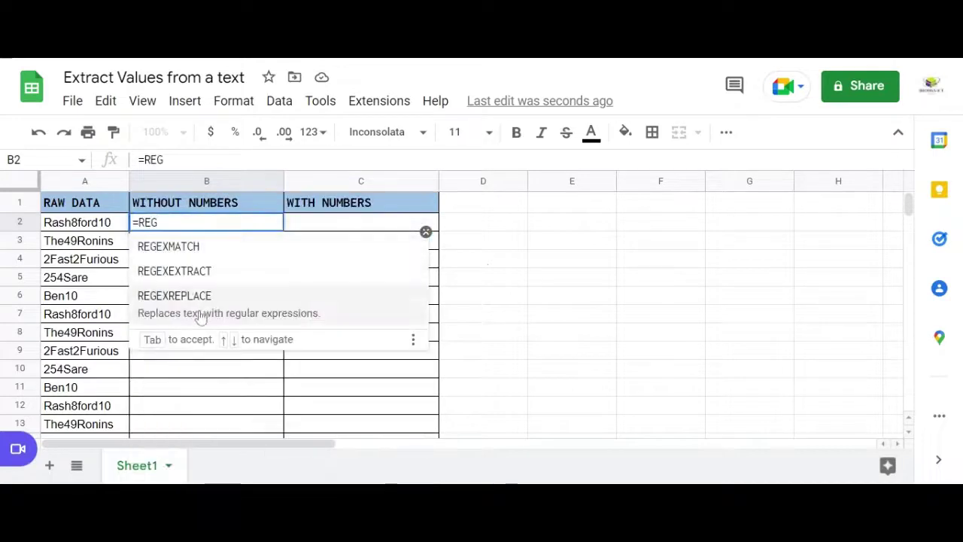
{"action": "left_click", "coordinate": [201, 316]}
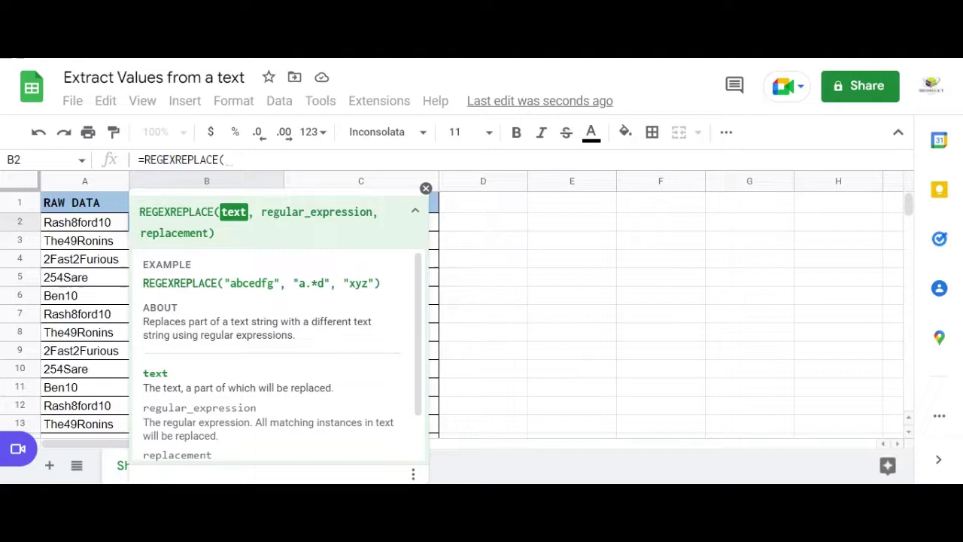
{"action": "left_click", "coordinate": [100, 229]}
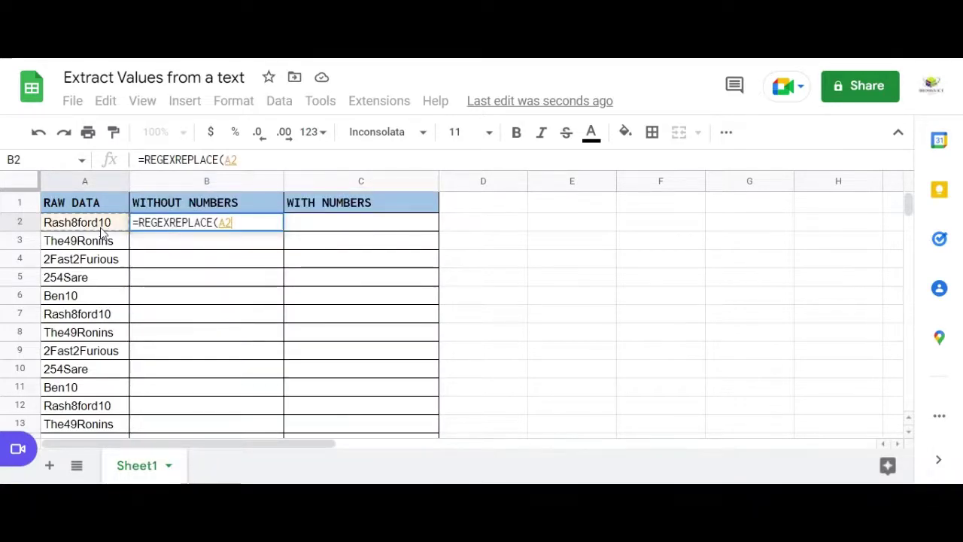
{"action": "type", "text": ","}
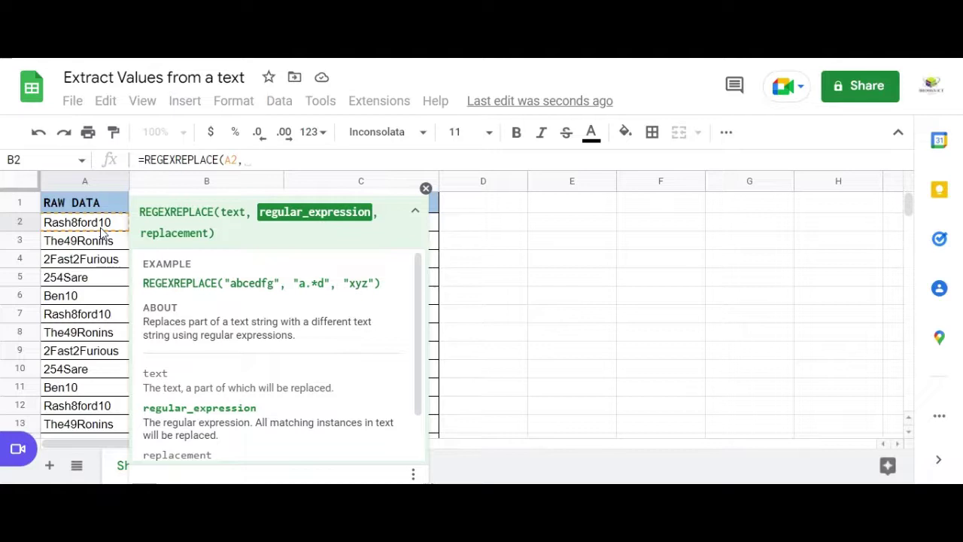
{"action": "type", "text": "\""}
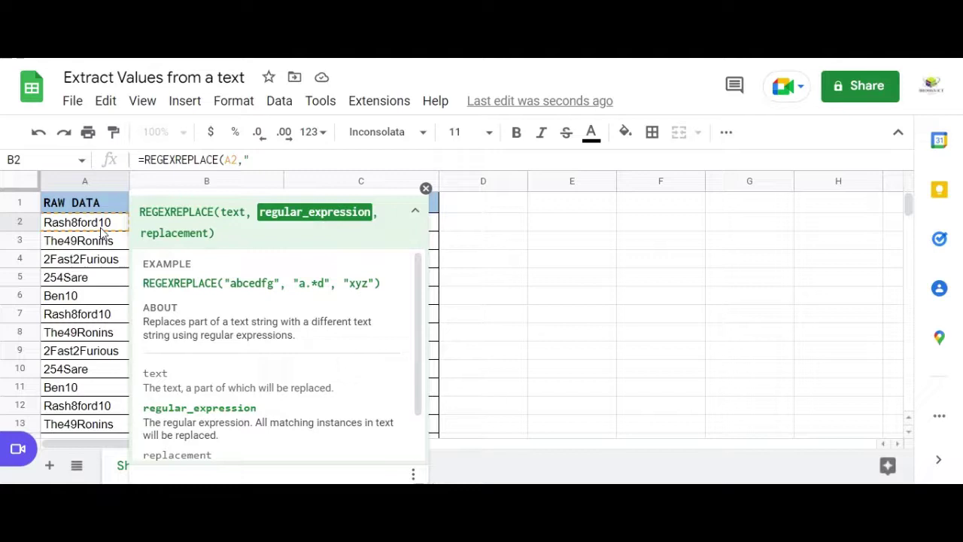
{"action": "type", "text": "\\d"}
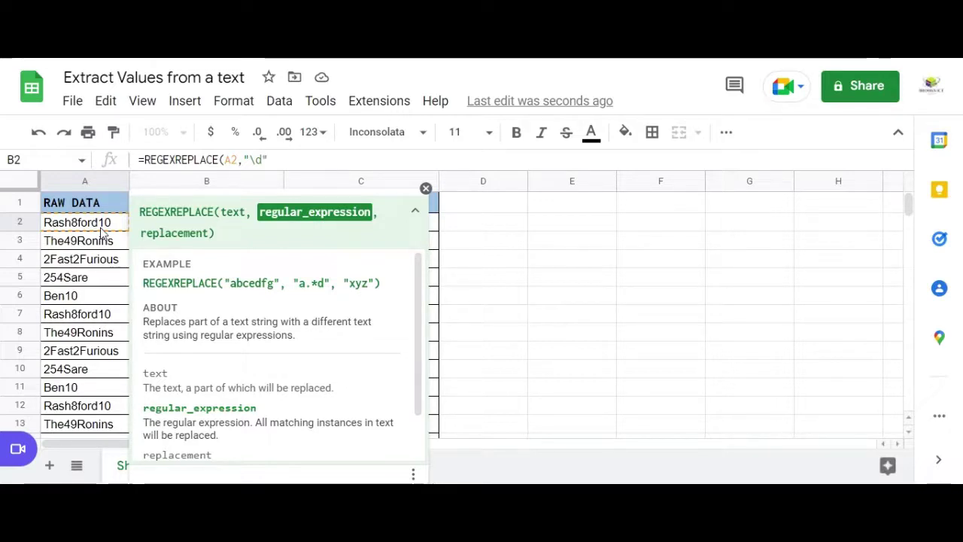
{"action": "type", "text": ","}
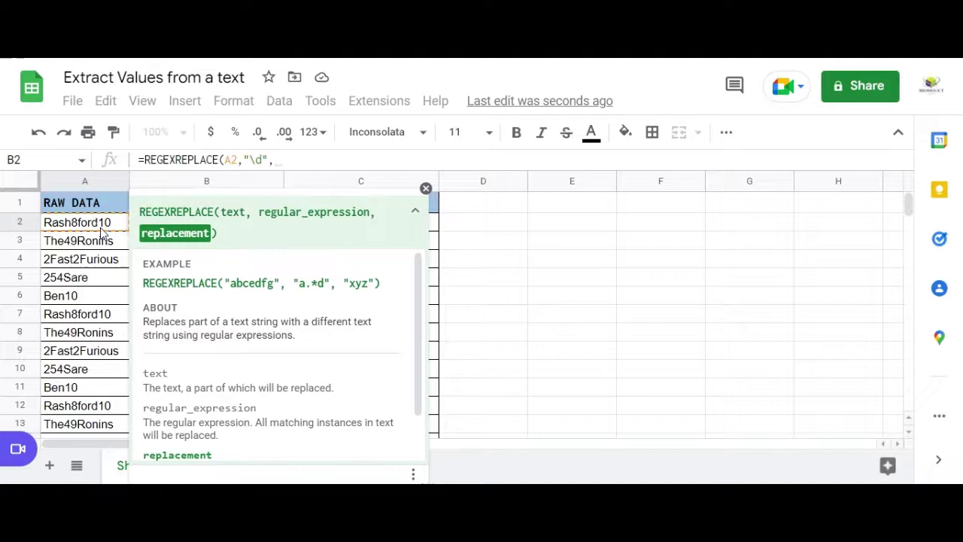
{"action": "type", "text": ")"}
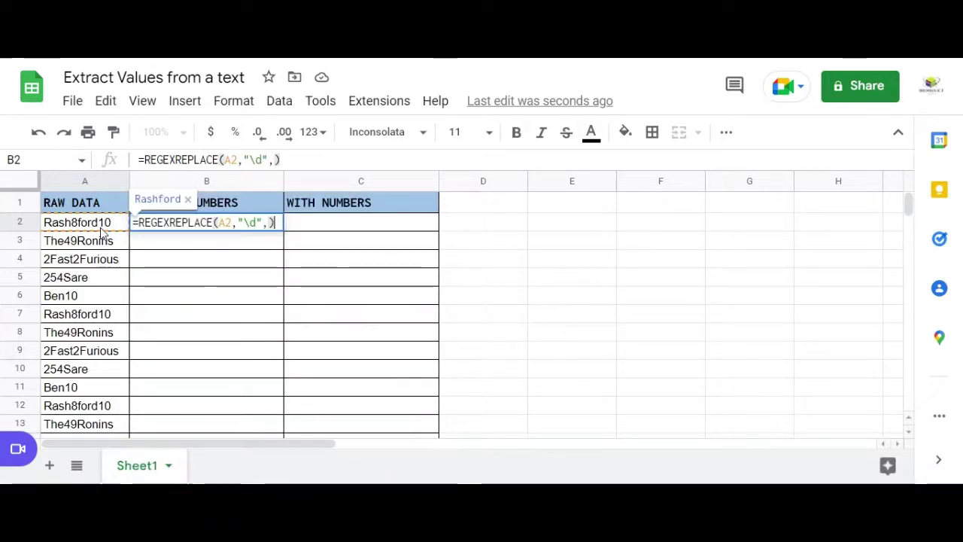
- Commit the B2 formula and autofill it down WITHOUT NUMBERS, giving TheRonins, FastFurious and similar
{"action": "key", "text": "Return"}
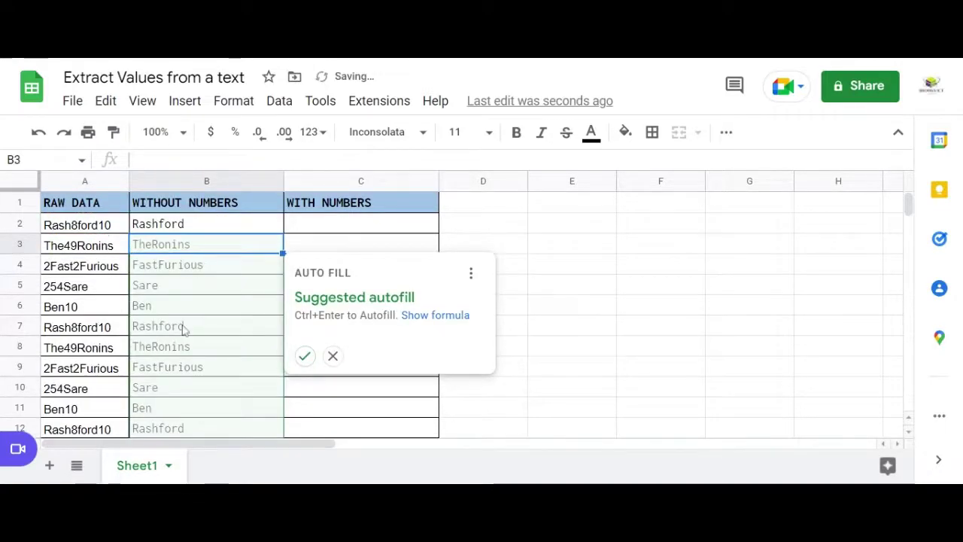
{"action": "left_click", "coordinate": [303, 356]}
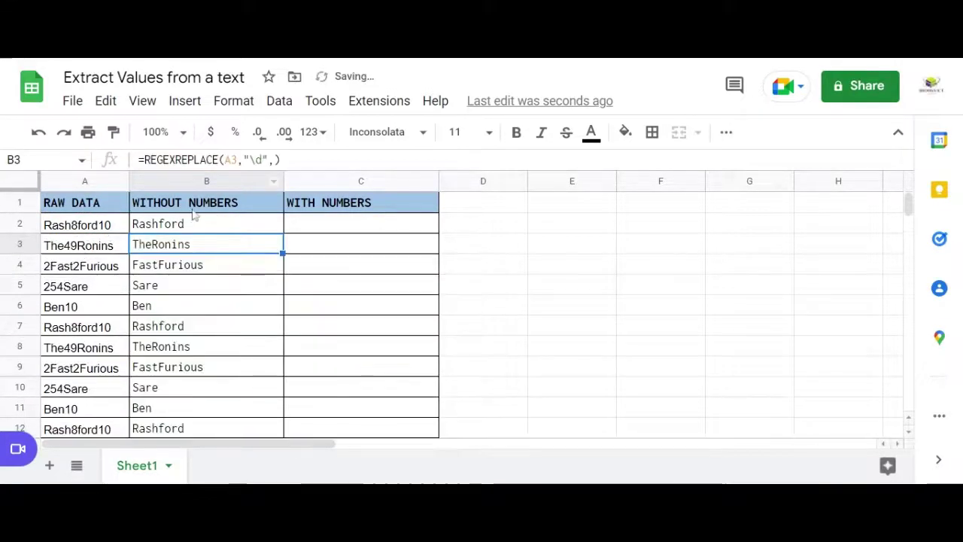
{"action": "left_click", "coordinate": [185, 231]}
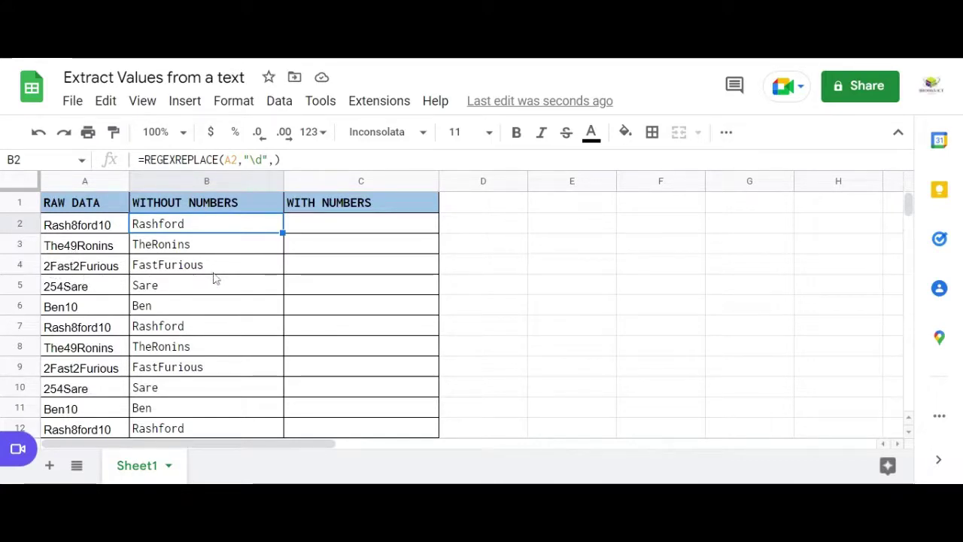
- Type =REGEXREPLACE(A2,"\D","") into C2 to keep only the digits of A2
{"action": "left_click", "coordinate": [337, 229]}
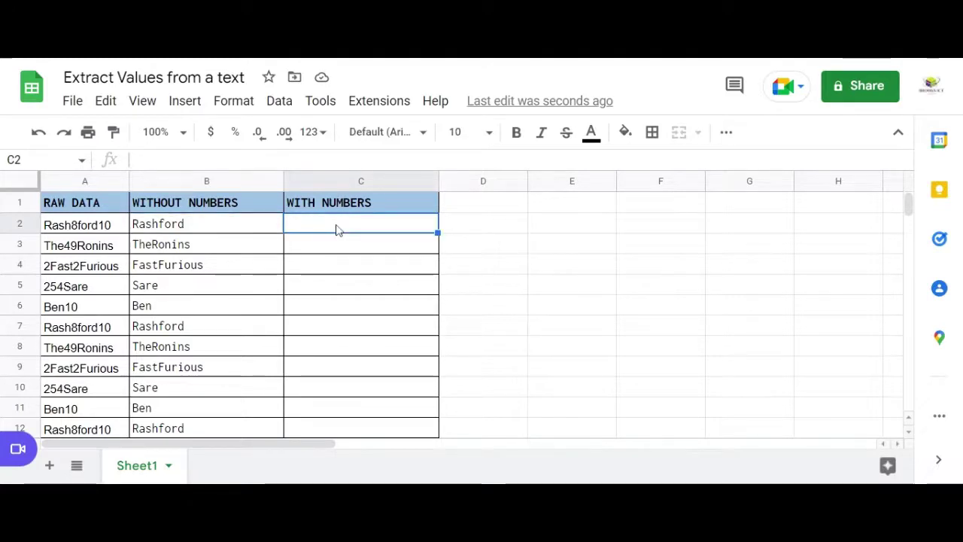
{"action": "type", "text": "=r"}
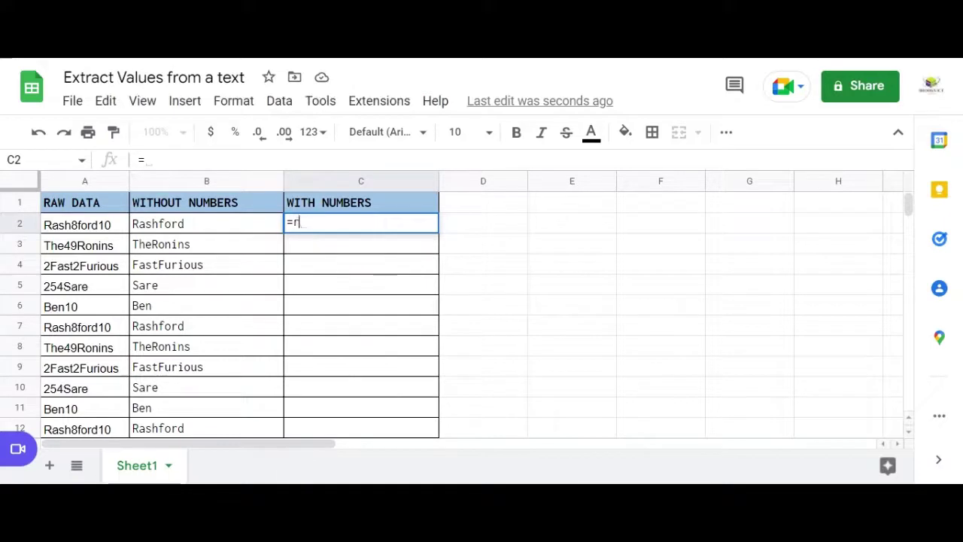
{"action": "type", "text": "eg"}
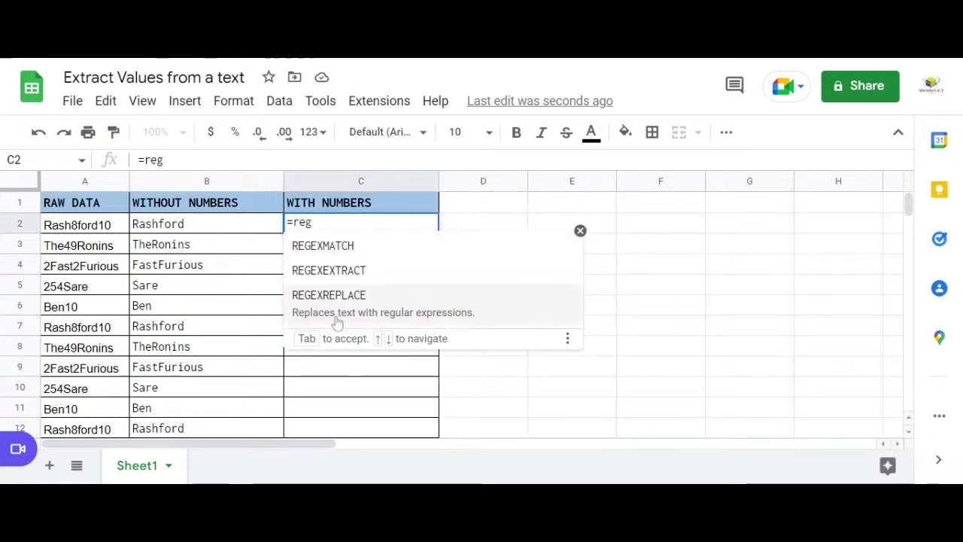
{"action": "left_click", "coordinate": [331, 301]}
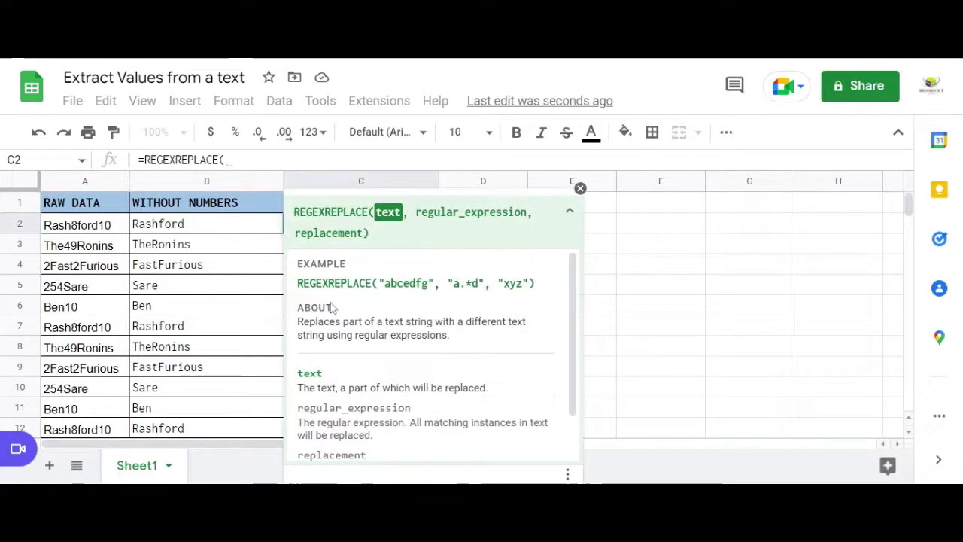
{"action": "left_click", "coordinate": [103, 227]}
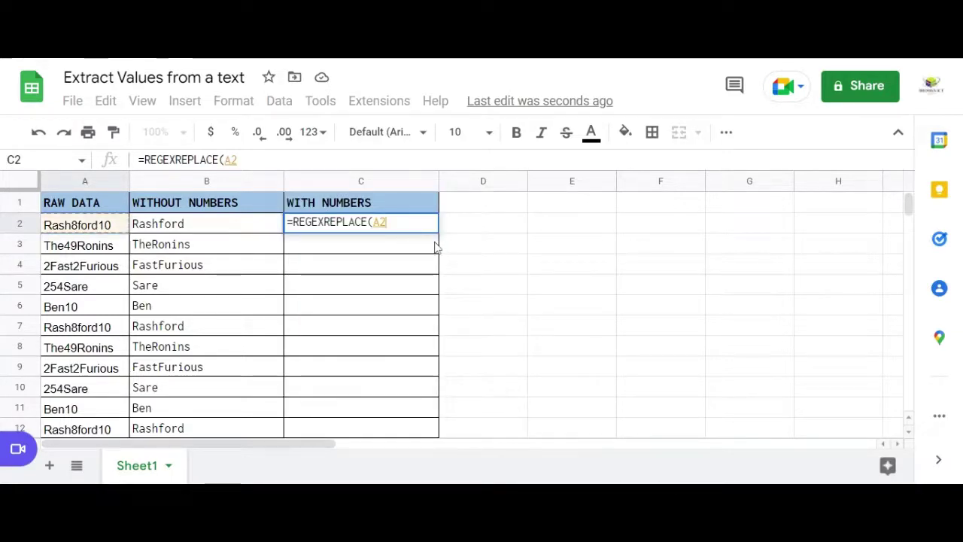
{"action": "type", "text": ",\""}
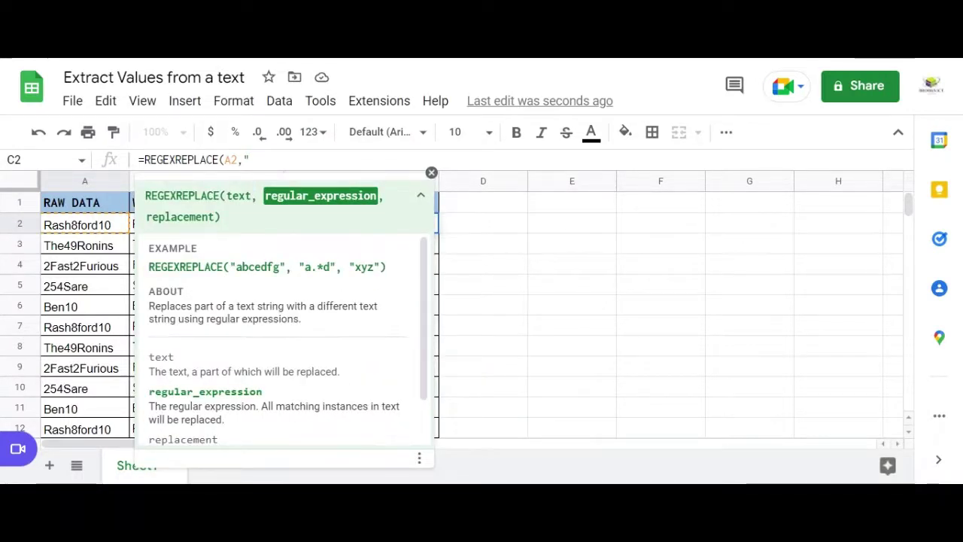
{"action": "type", "text": "\\D"}
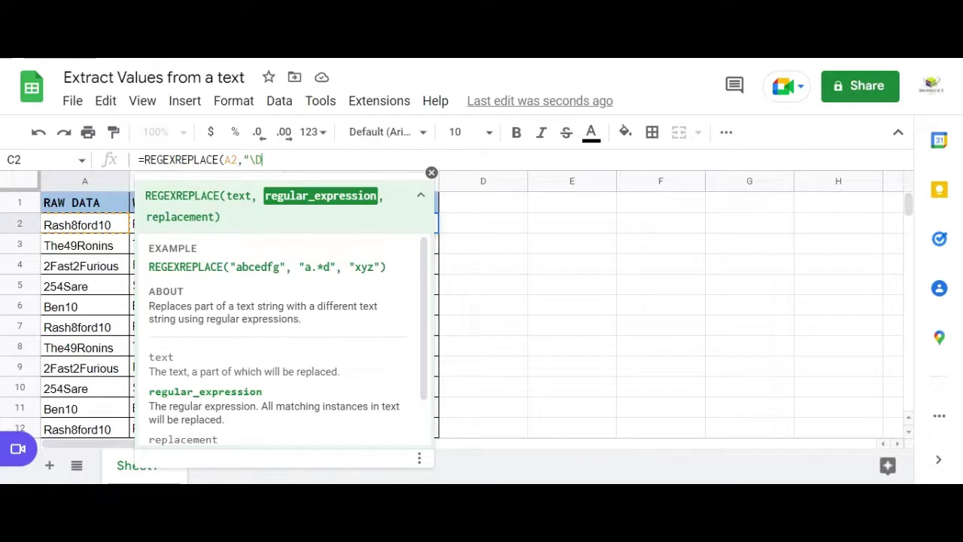
{"action": "type", "text": "\""}
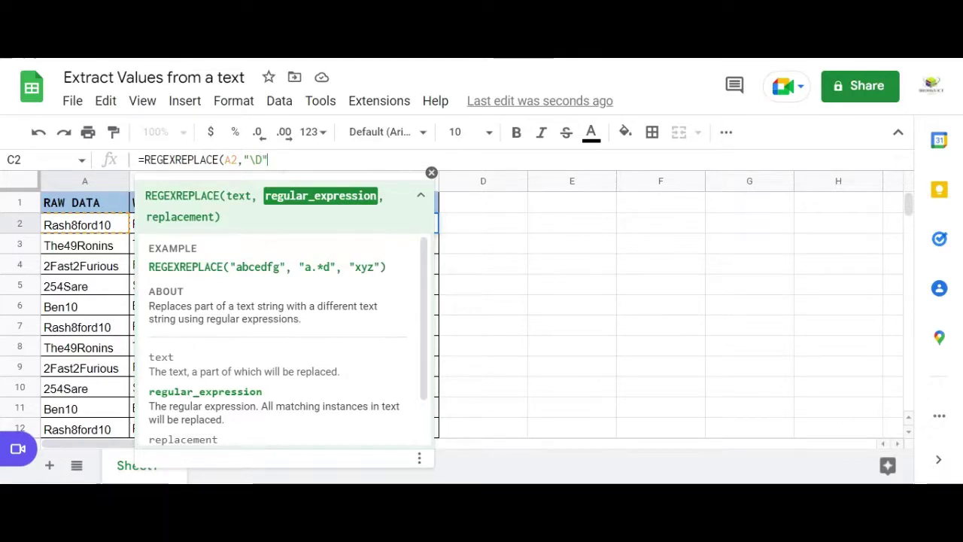
{"action": "type", "text": ","}
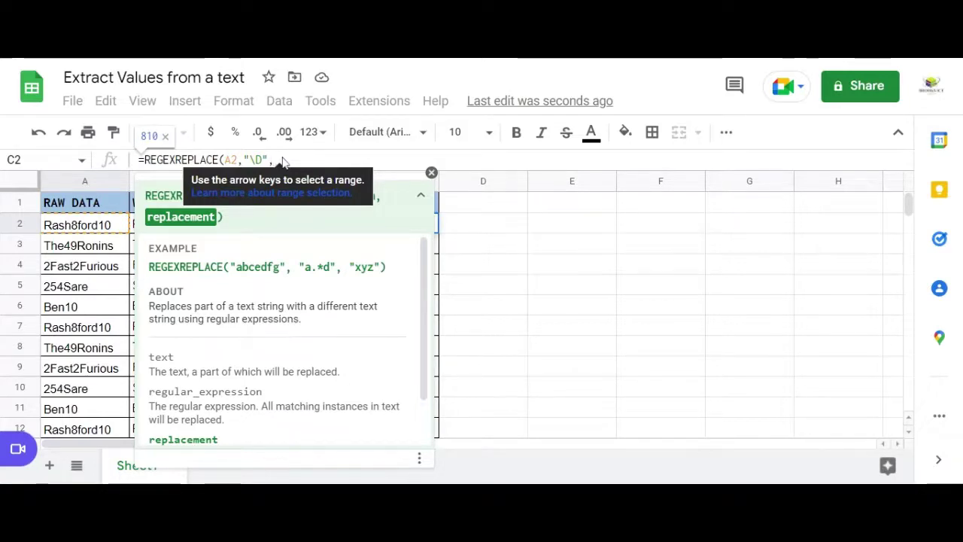
{"action": "type", "text": ")"}
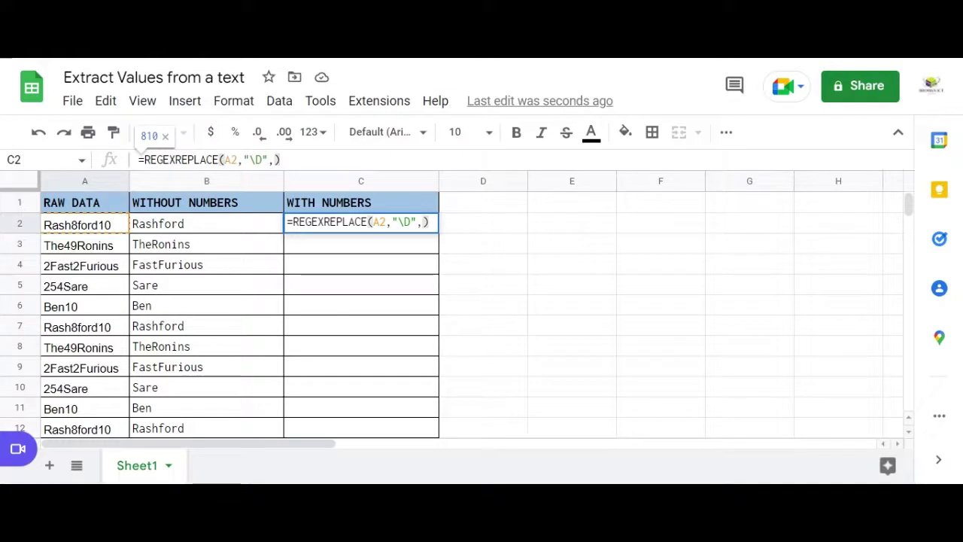
- Commit the C2 formula and autofill it down WITH NUMBERS, giving 810, 49 and 254
{"action": "key", "text": "Return"}
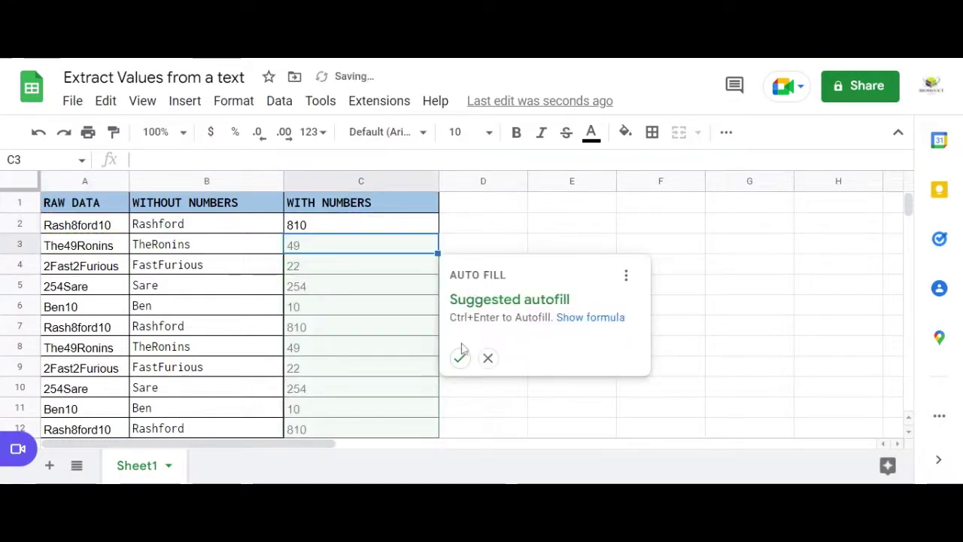
{"action": "left_click", "coordinate": [460, 359]}
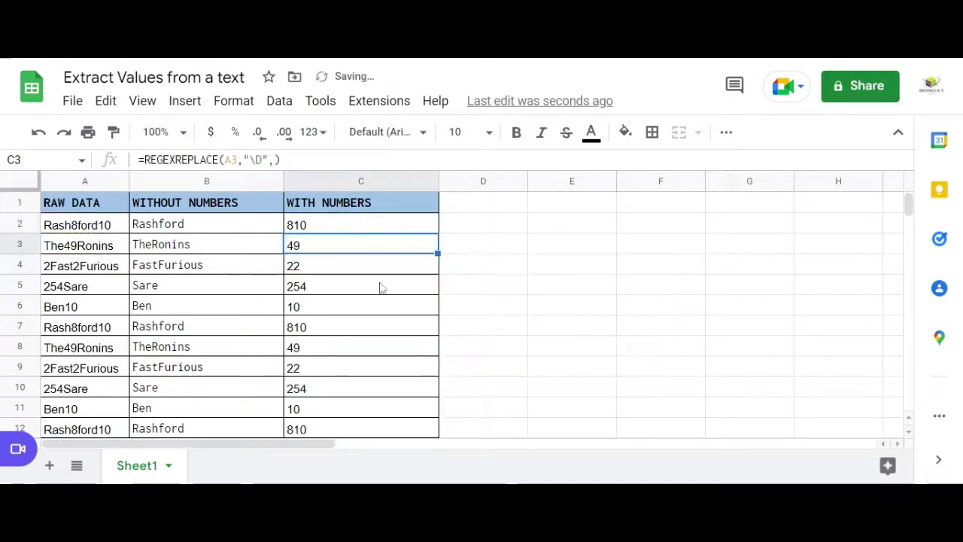
{"action": "left_click", "coordinate": [346, 229]}
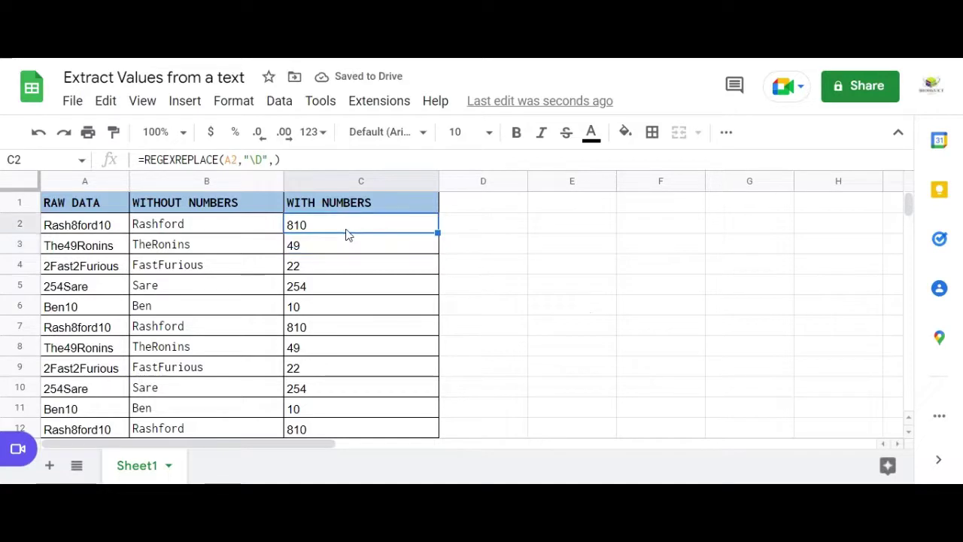